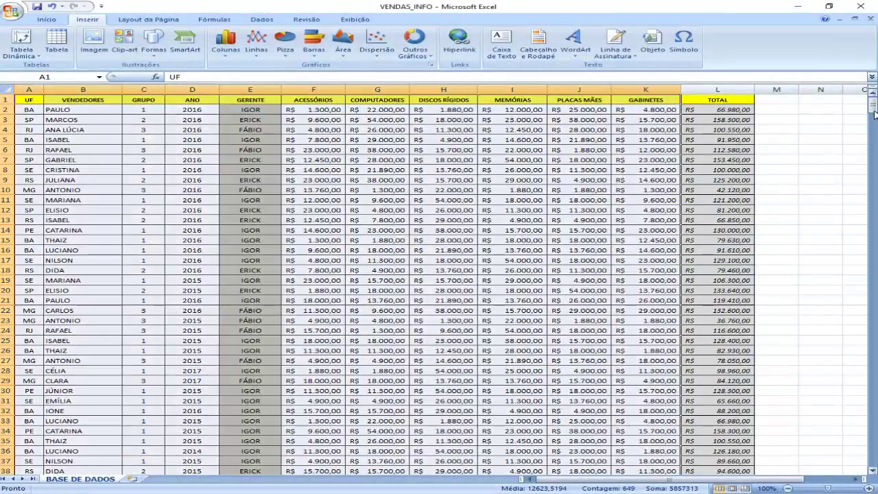
# Step: Review the sample sales data down to its totals row and check the header cells from UF to GABINETES
pyautogui.moveTo(873, 112); pyautogui.dragTo(873, 129)
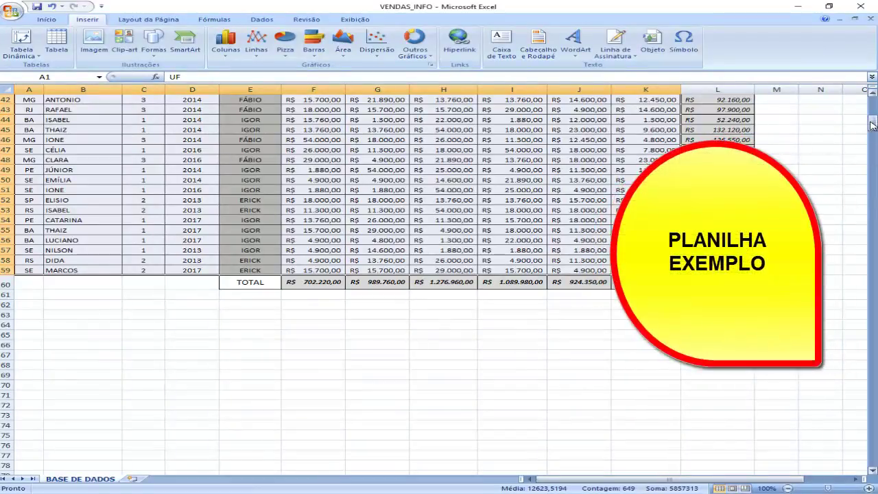
pyautogui.moveTo(873, 125); pyautogui.dragTo(873, 100)
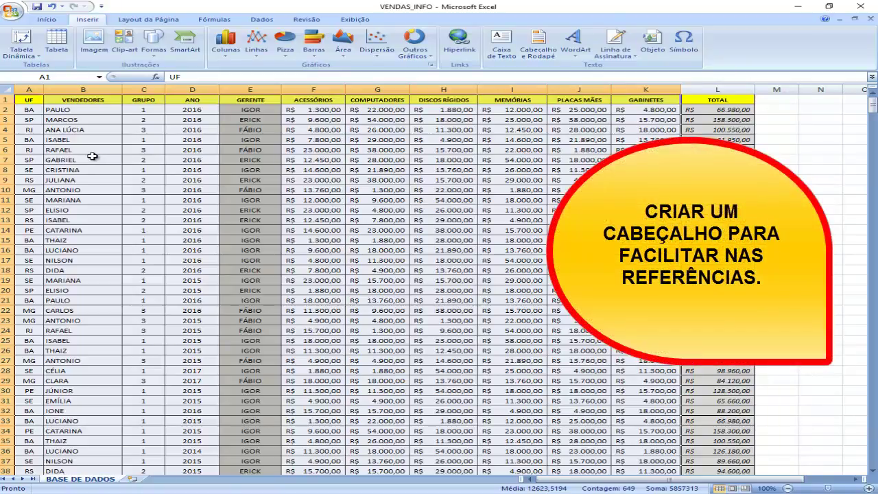
pyautogui.click(30, 100)
pyautogui.moveTo(30, 99); pyautogui.dragTo(666, 103)
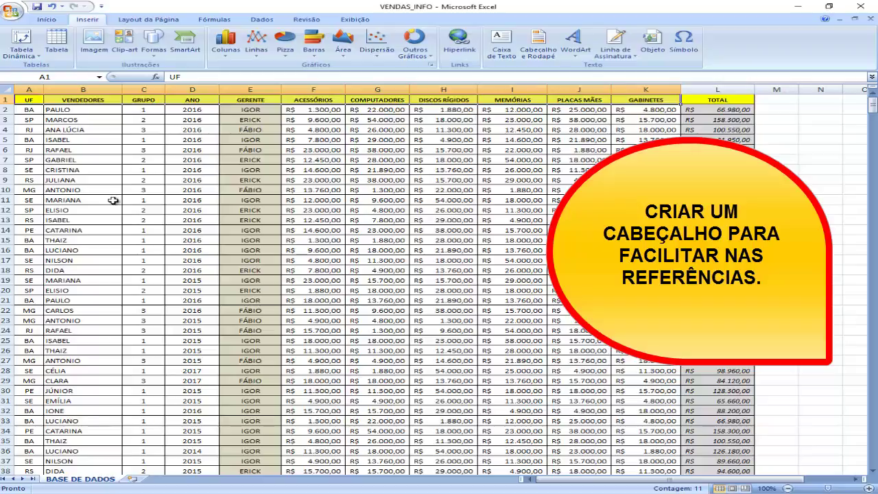
pyautogui.click(29, 101)
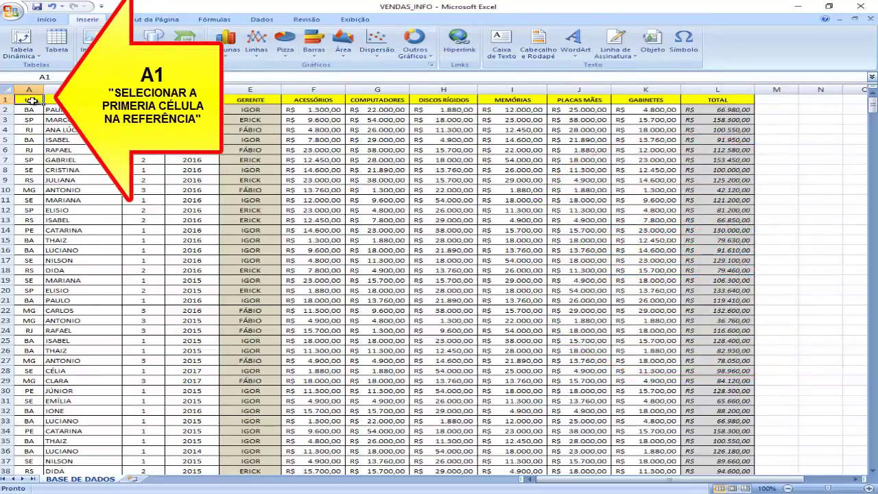
# Step: Create a pivot table on a new worksheet from the range A1:K59 of the BASE DE DADOS sheet
pyautogui.moveTo(33, 101); pyautogui.dragTo(662, 440)
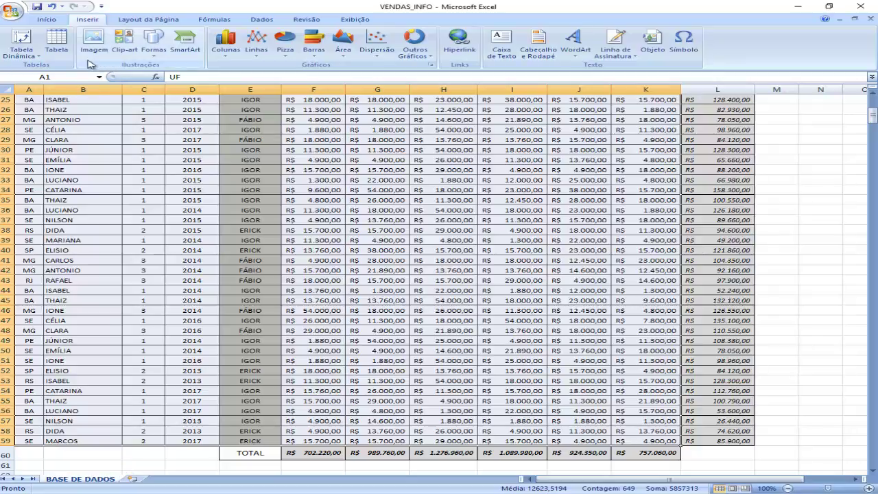
pyautogui.click(20, 41)
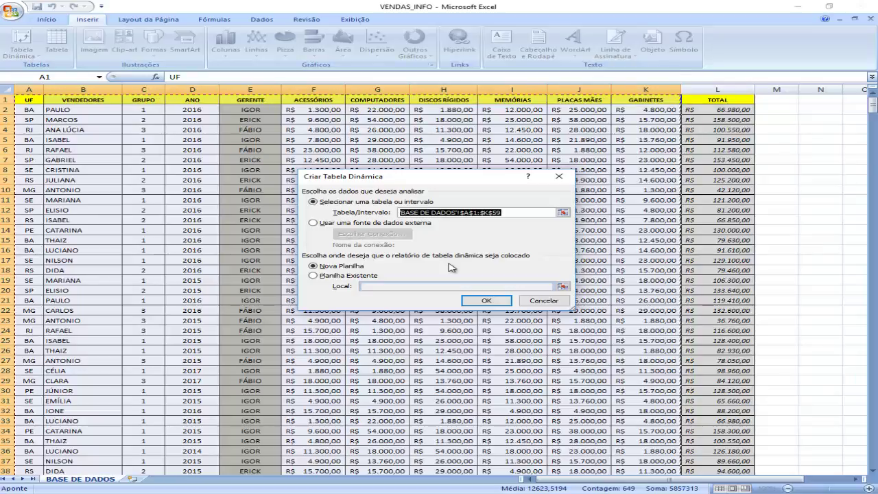
pyautogui.click(314, 224)
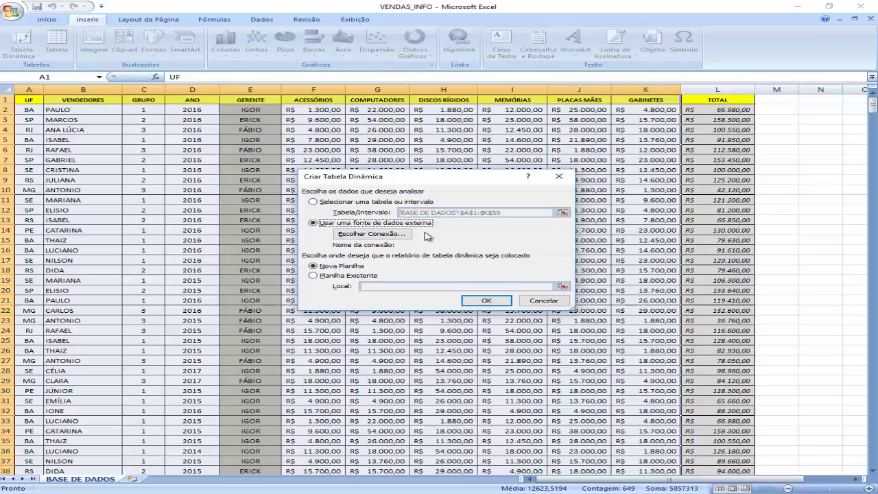
pyautogui.click(314, 203)
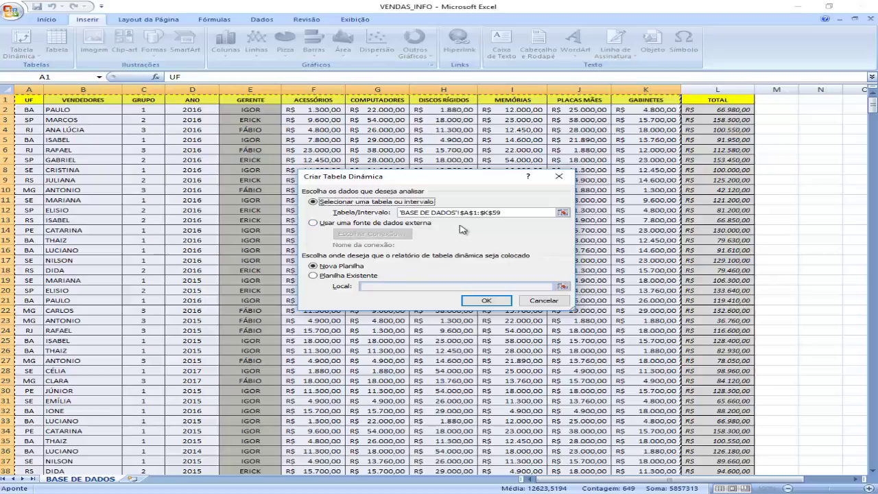
pyautogui.click(486, 301)
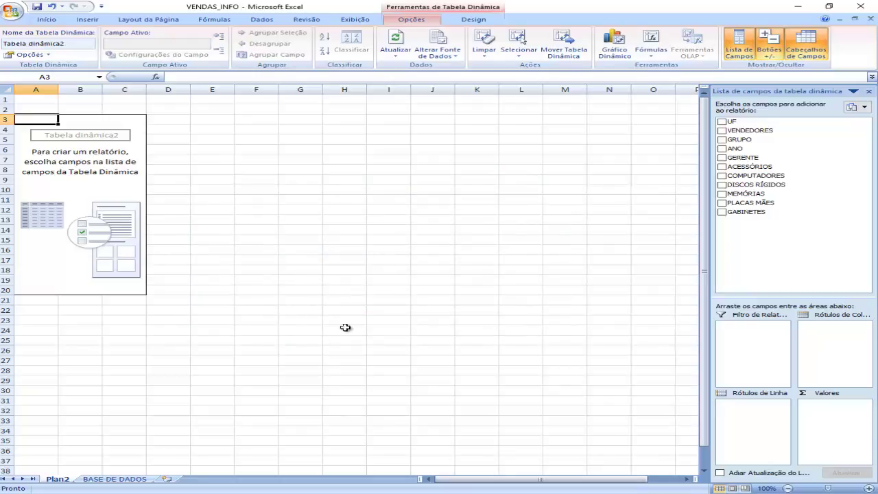
# Step: Set VENDEDORES as the row labels of the Plan2 pivot table and sum ACESSÓRIOS as its values
pyautogui.click(103, 480)
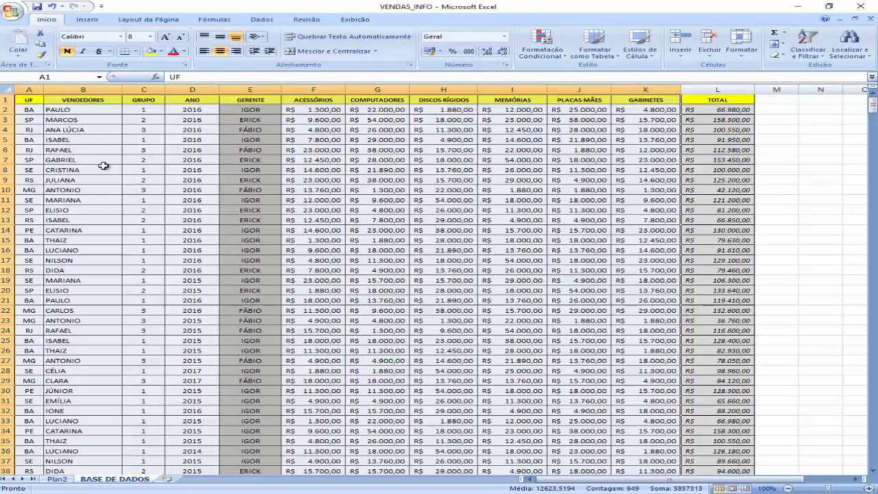
pyautogui.click(55, 479)
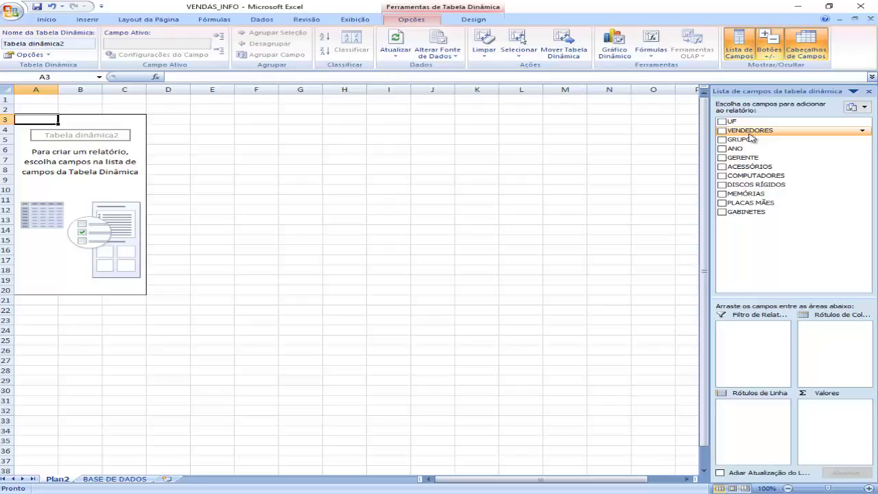
pyautogui.moveTo(749, 136); pyautogui.dragTo(828, 332)
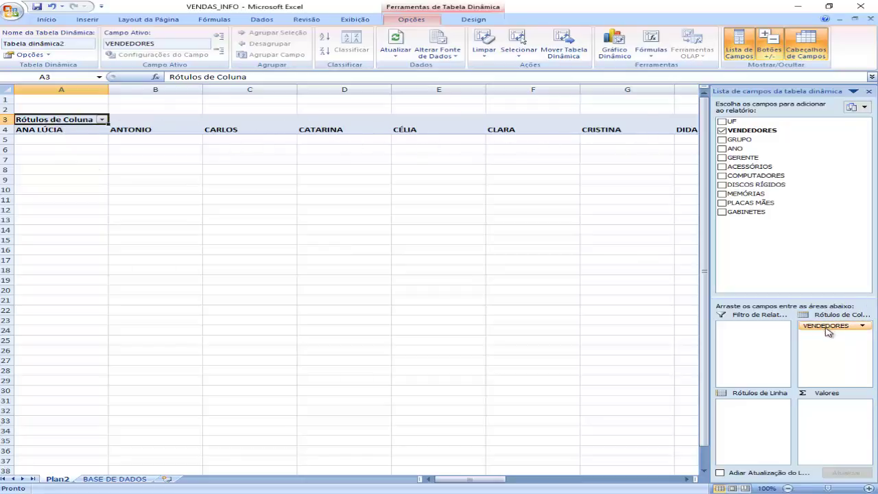
pyautogui.moveTo(828, 332); pyautogui.dragTo(745, 412)
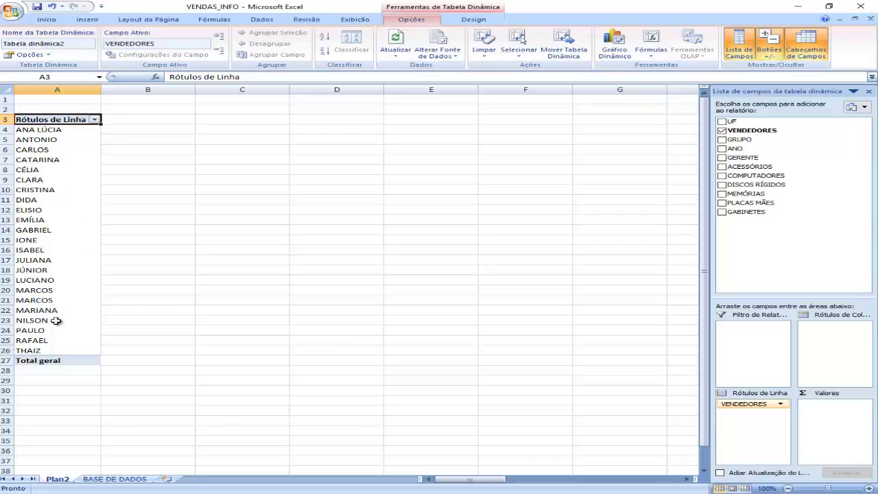
pyautogui.press('Down')
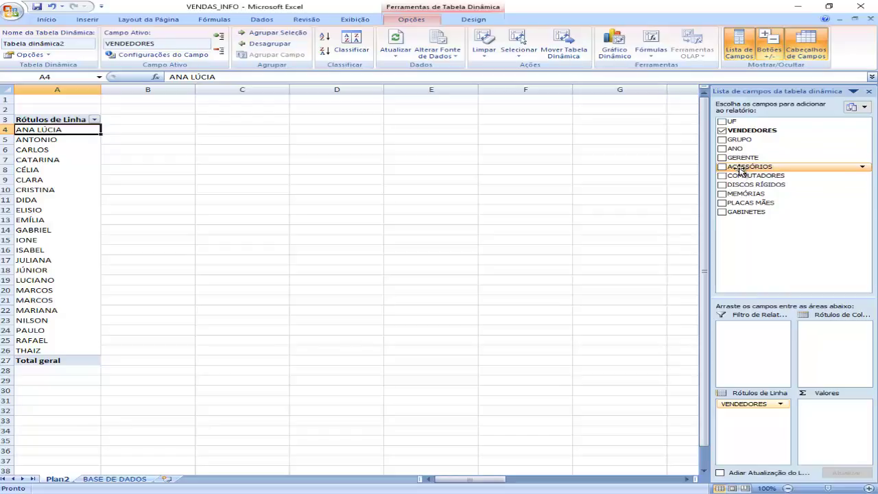
pyautogui.moveTo(741, 170); pyautogui.dragTo(828, 407)
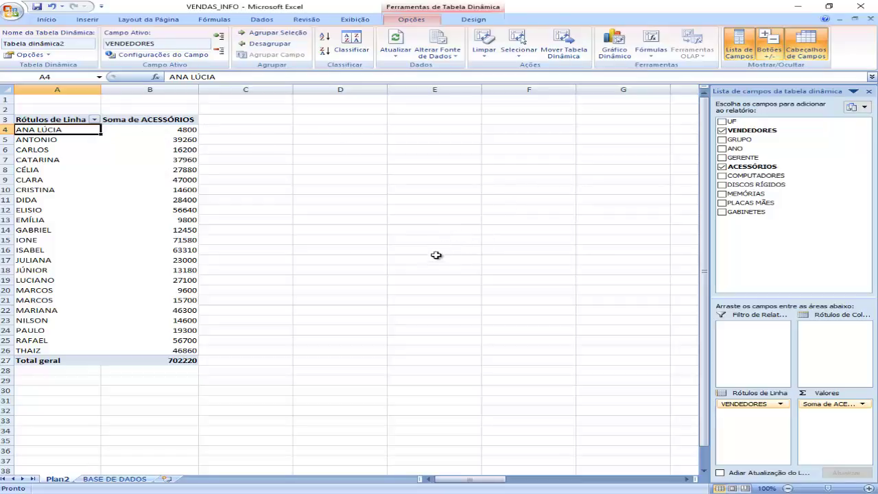
# Step: Add filters to the header cells from UF to TOTAL on the BASE DE DADOS sheet
pyautogui.click(96, 481)
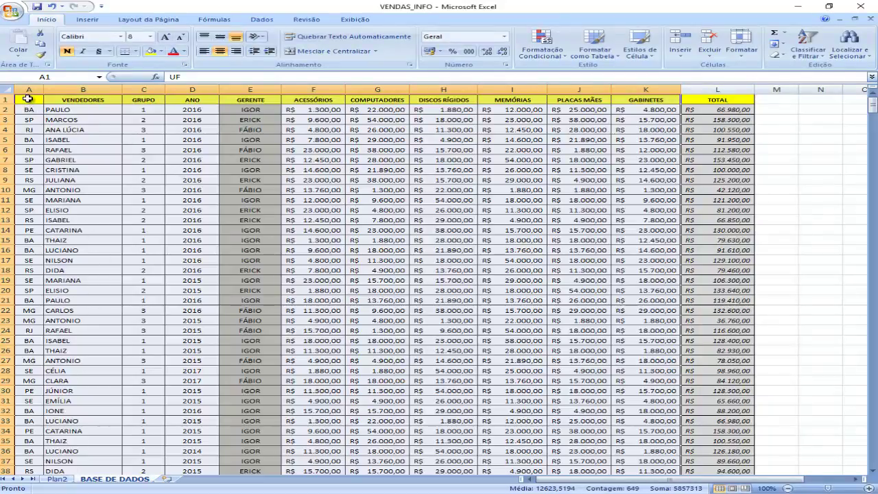
pyautogui.moveTo(26, 98); pyautogui.dragTo(721, 100)
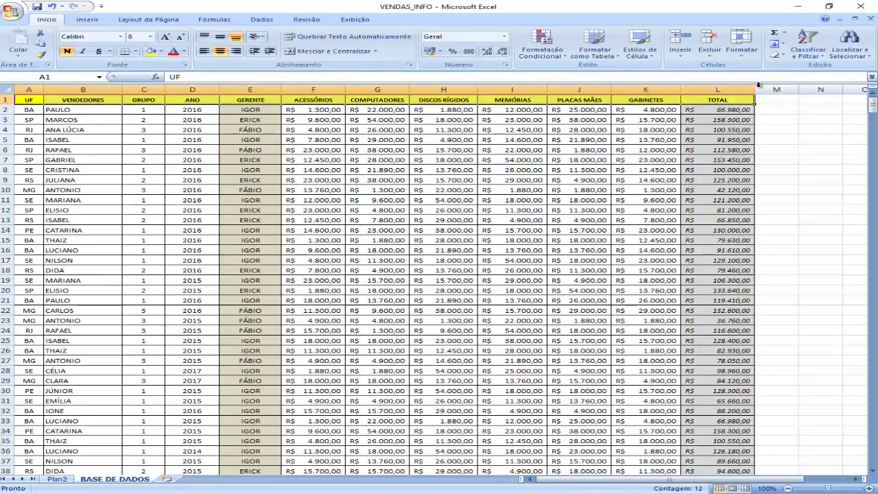
pyautogui.click(822, 52)
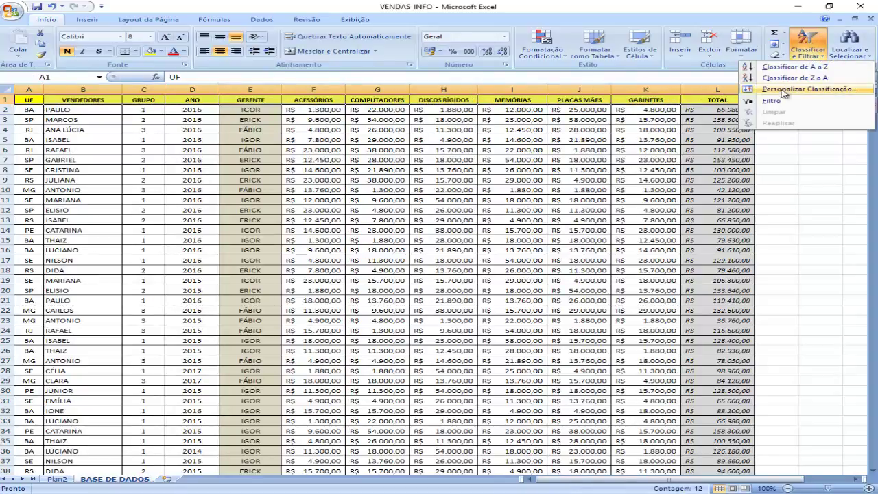
pyautogui.click(771, 101)
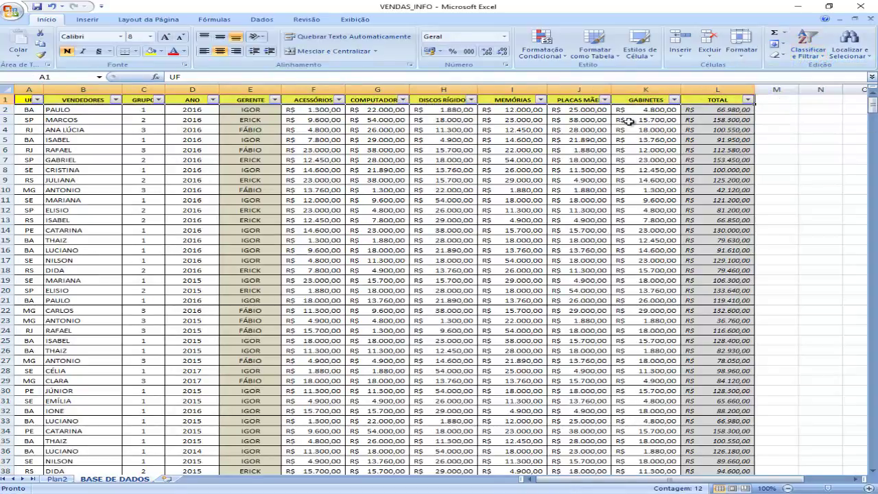
# Step: Filter the VENDEDORES column to only the first seller in the list, keeping 2016 selected in the ANO filter
pyautogui.click(116, 100)
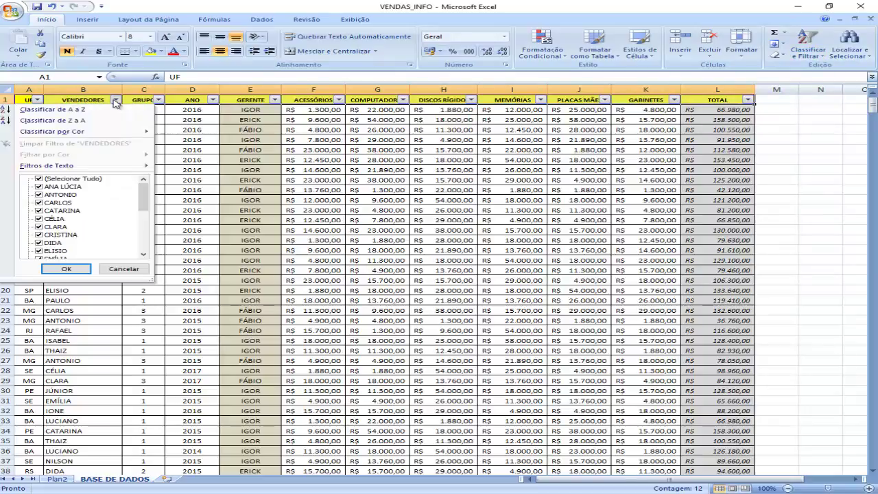
pyautogui.click(40, 179)
pyautogui.click(39, 187)
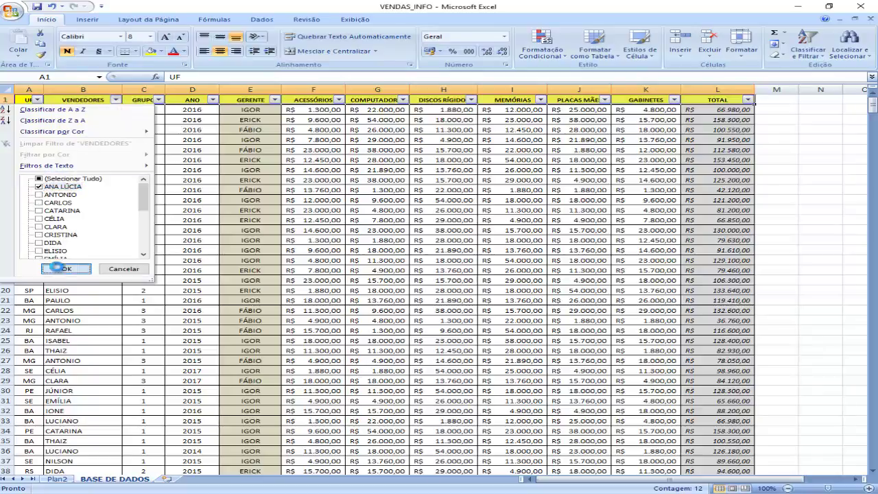
pyautogui.click(66, 268)
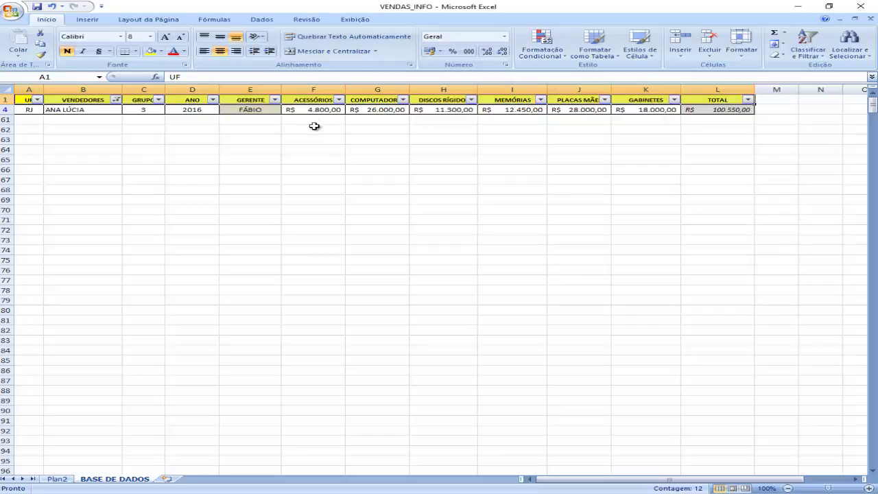
pyautogui.click(213, 100)
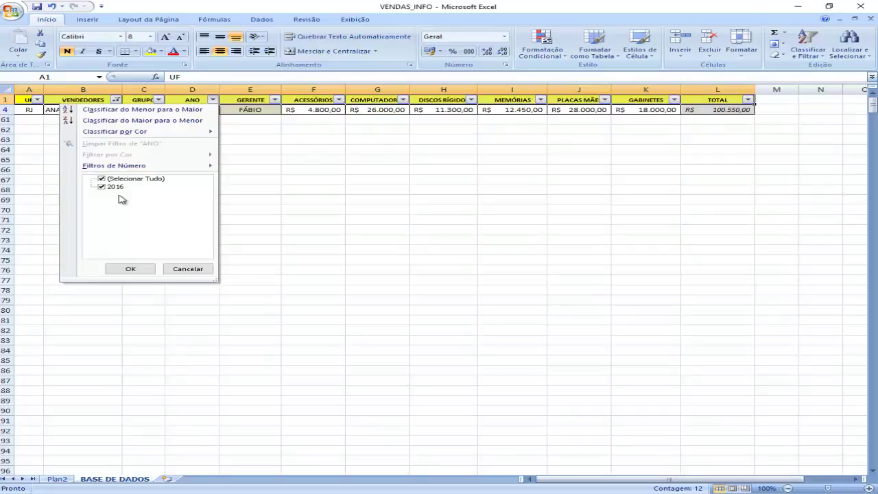
pyautogui.click(130, 268)
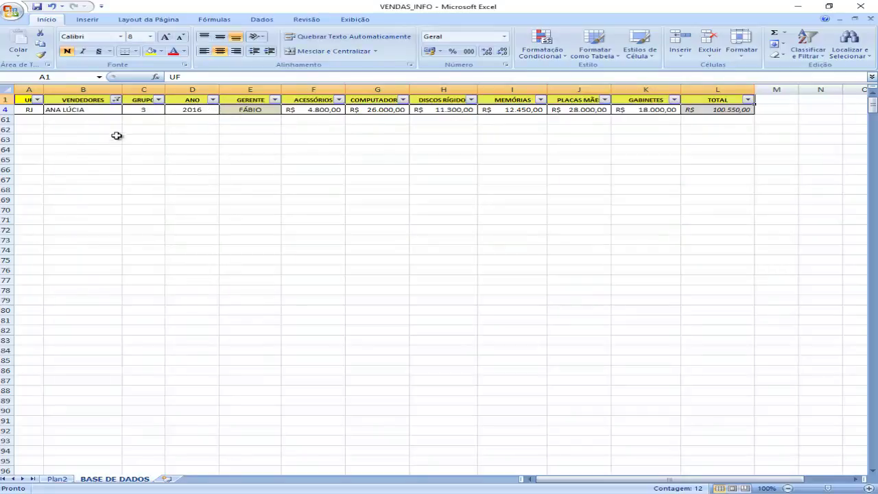
# Step: Change the VENDEDORES filter to show only the second seller in the list instead of the first
pyautogui.click(116, 101)
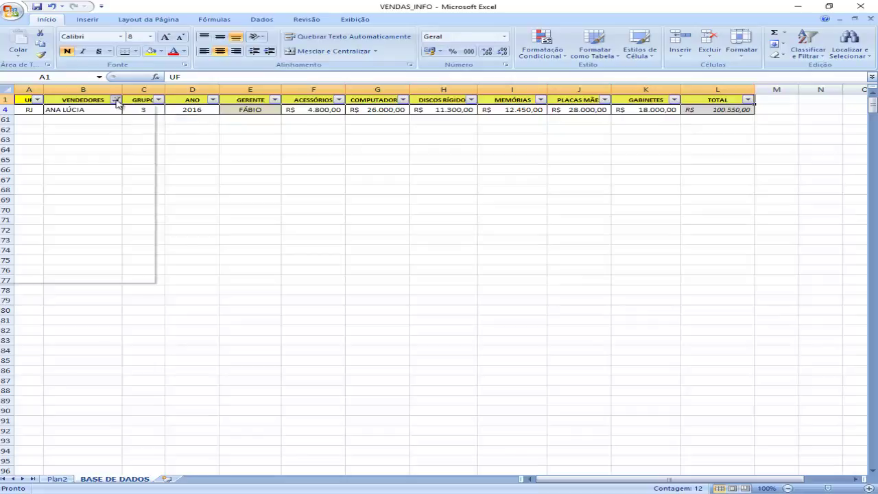
pyautogui.click(39, 195)
pyautogui.click(66, 268)
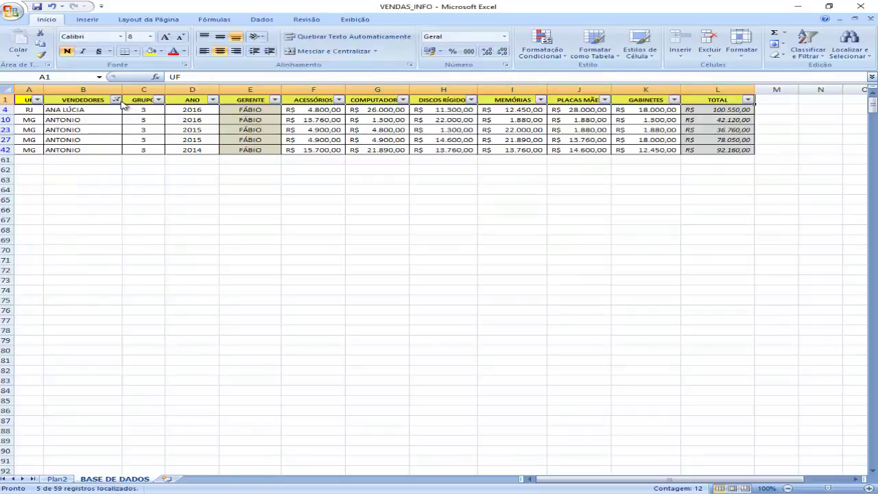
pyautogui.click(117, 100)
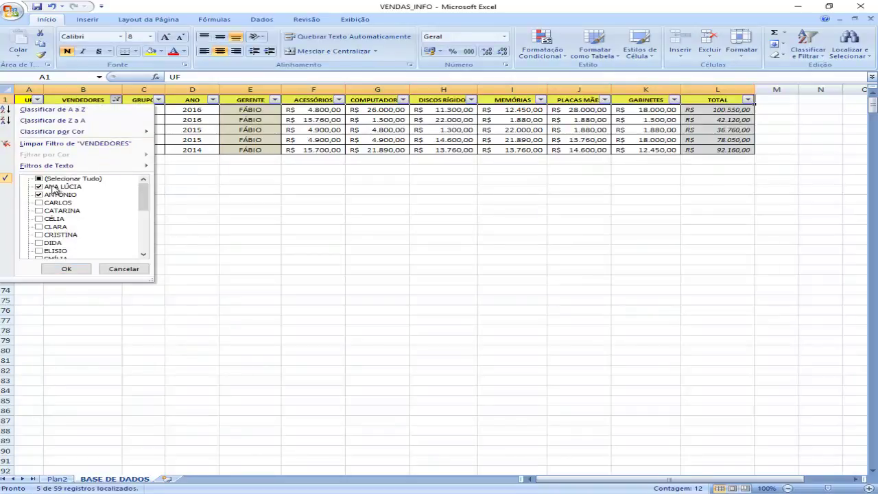
pyautogui.click(41, 188)
pyautogui.click(68, 268)
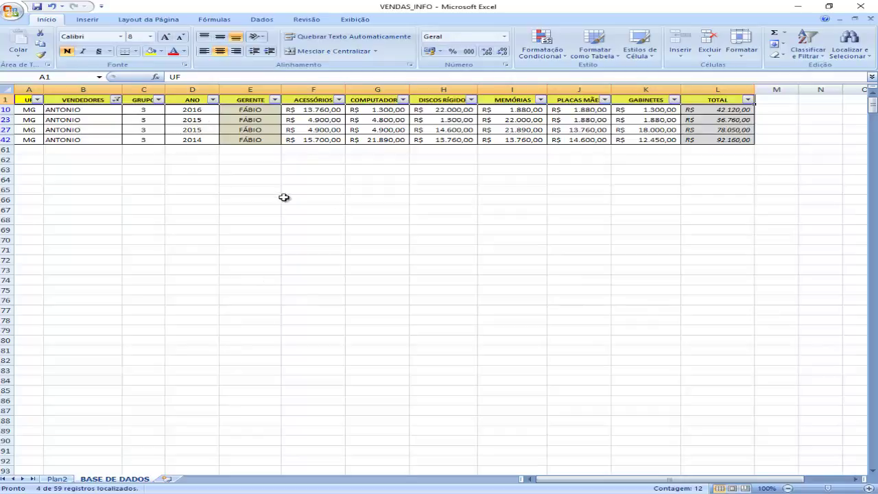
# Step: Compare the sum of the filtered seller's ACESSÓRIOS cells with that seller's value in the Plan2 pivot table
pyautogui.moveTo(314, 108); pyautogui.dragTo(312, 139)
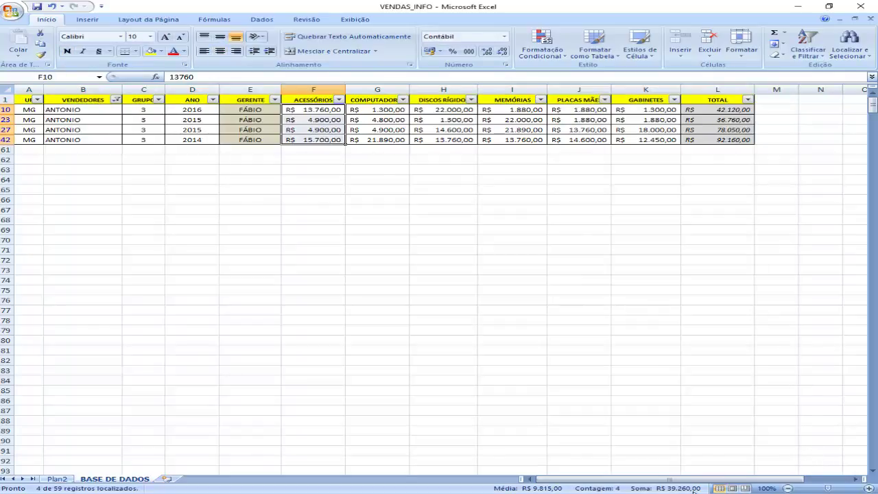
pyautogui.click(57, 479)
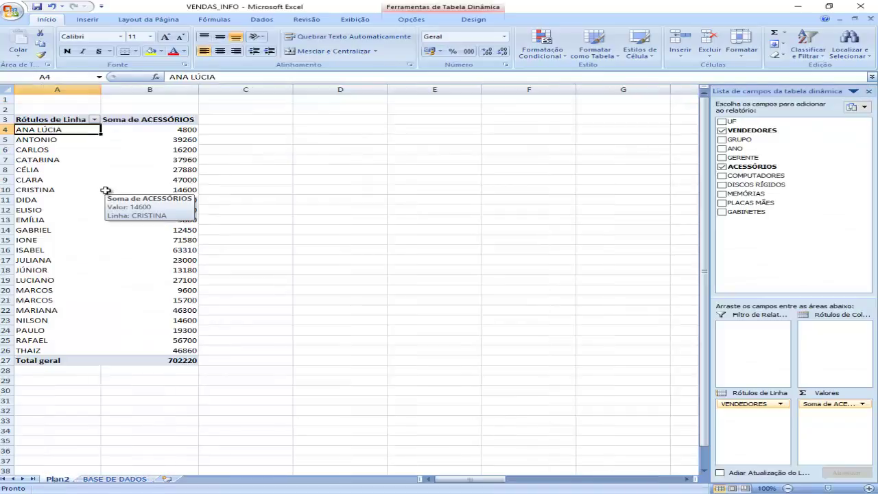
pyautogui.click(194, 141)
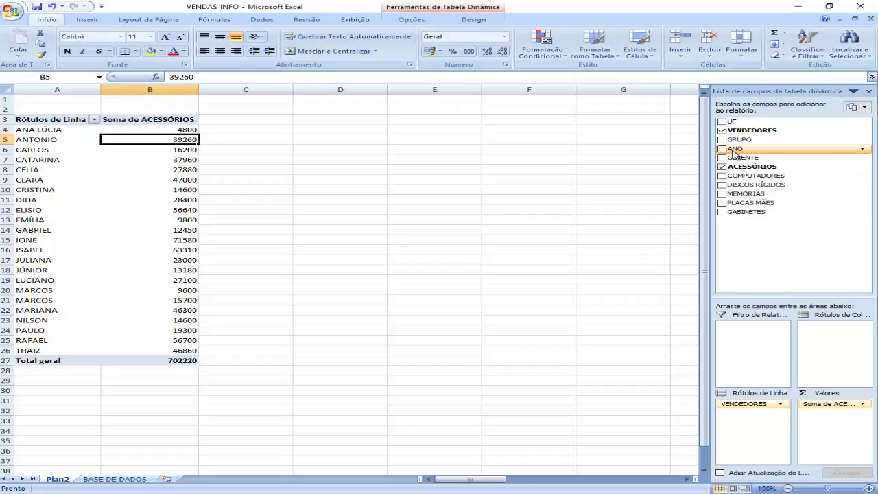
# Step: Add ANO below VENDEDORES in the row labels to break down each seller's ACESSÓRIOS sales by year
pyautogui.moveTo(734, 152); pyautogui.dragTo(730, 415)
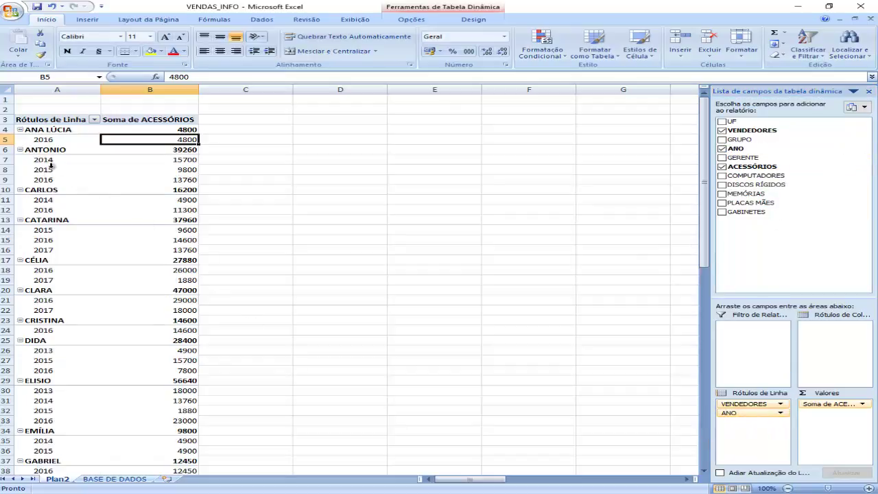
pyautogui.moveTo(194, 162)
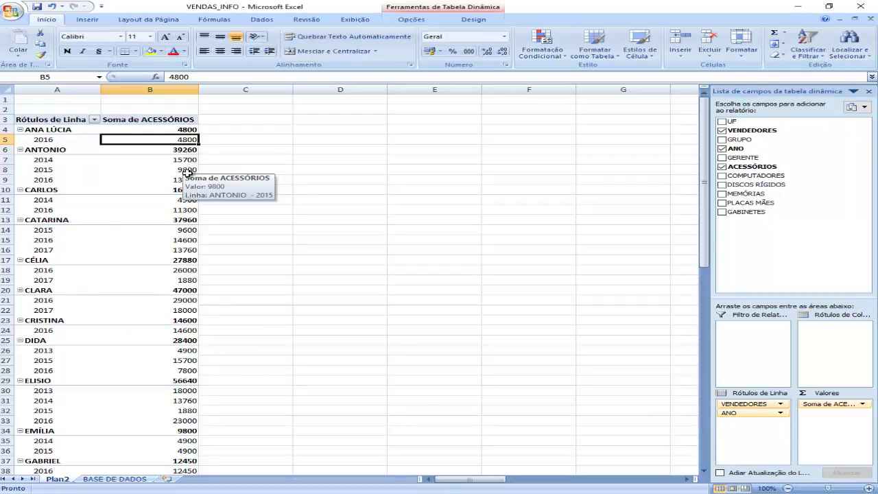
pyautogui.moveTo(180, 190)
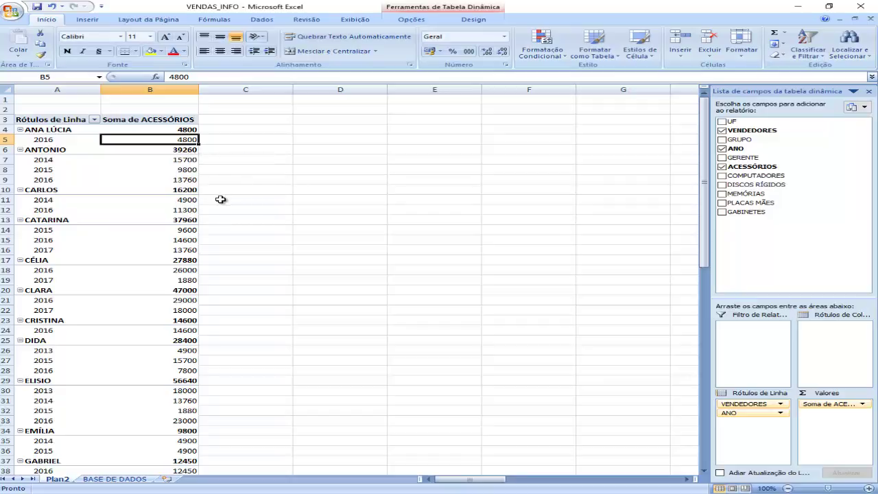
# Step: Clear the pivot table layout by removing the ANO, VENDEDORES and ACESSÓRIOS fields
pyautogui.moveTo(731, 414); pyautogui.dragTo(739, 236)
pyautogui.moveTo(735, 405); pyautogui.dragTo(753, 243)
pyautogui.moveTo(830, 405); pyautogui.dragTo(755, 241)
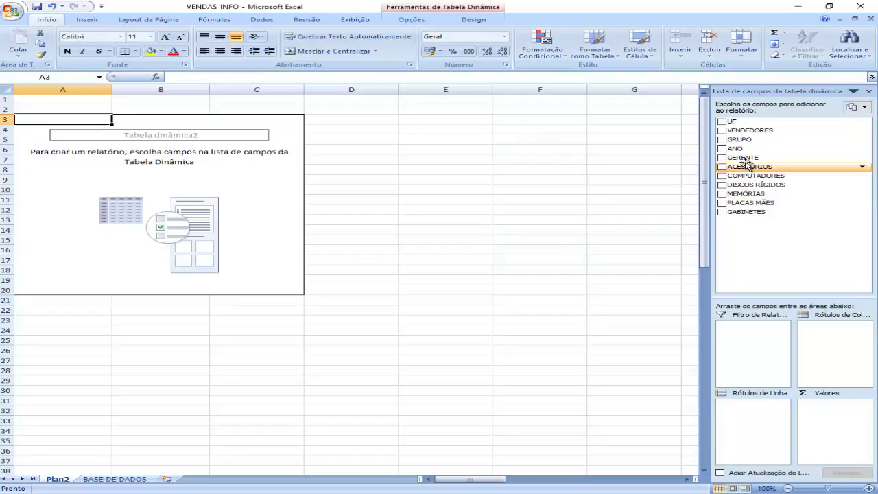
# Step: Try listing the sellers under each manager with GERENTE above VENDEDORES in the row labels, and remove both fields again
pyautogui.moveTo(743, 162); pyautogui.dragTo(745, 408)
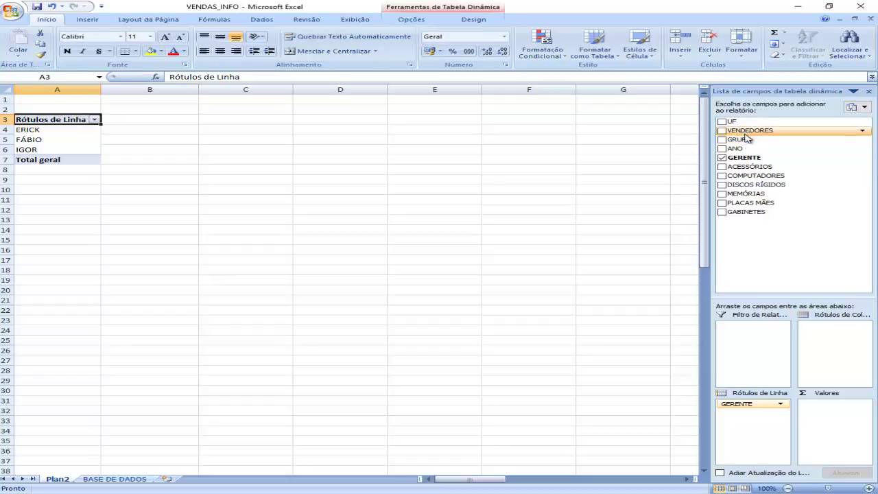
pyautogui.moveTo(746, 133); pyautogui.dragTo(745, 415)
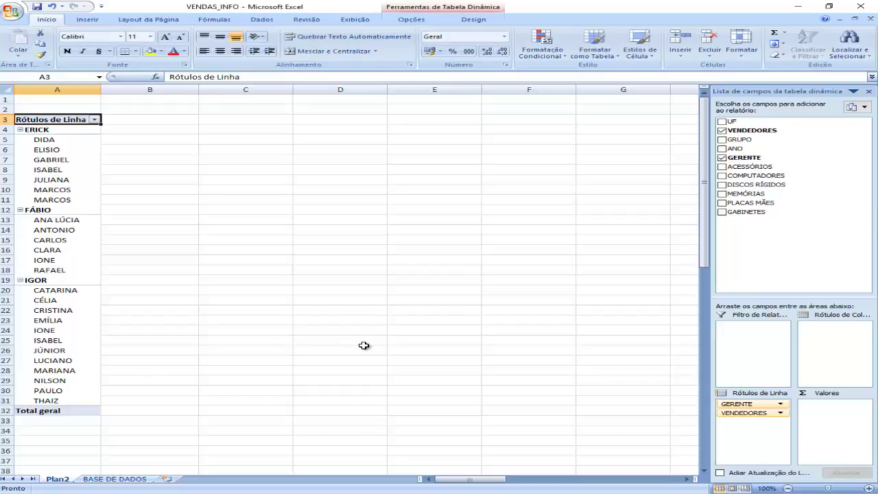
pyautogui.moveTo(765, 413); pyautogui.dragTo(765, 247)
pyautogui.moveTo(758, 402); pyautogui.dragTo(757, 236)
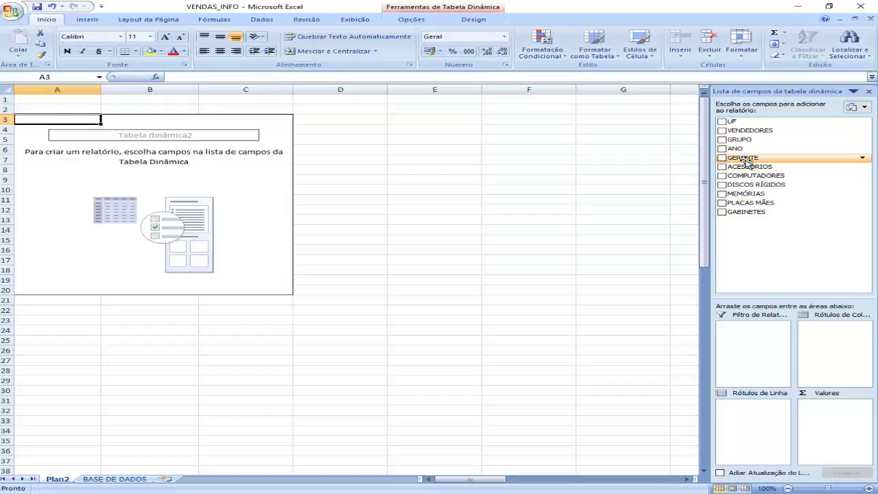
# Step: Summarise sales per manager with GERENTE as row label and ACESSÓRIOS, COMPUTADORES, DISCOS RÍGIDOS, MEMÓRIAS, PLACAS MÃES and GABINETES as values
pyautogui.moveTo(747, 160); pyautogui.dragTo(745, 412)
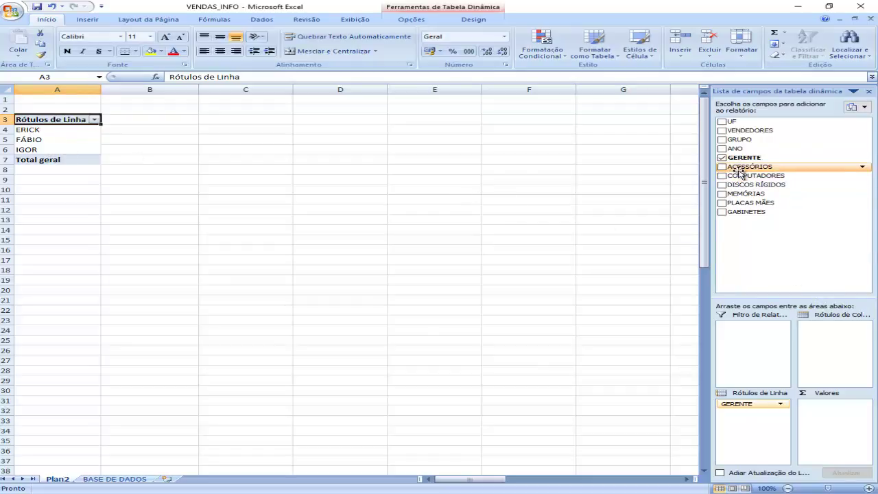
pyautogui.moveTo(735, 169); pyautogui.dragTo(826, 409)
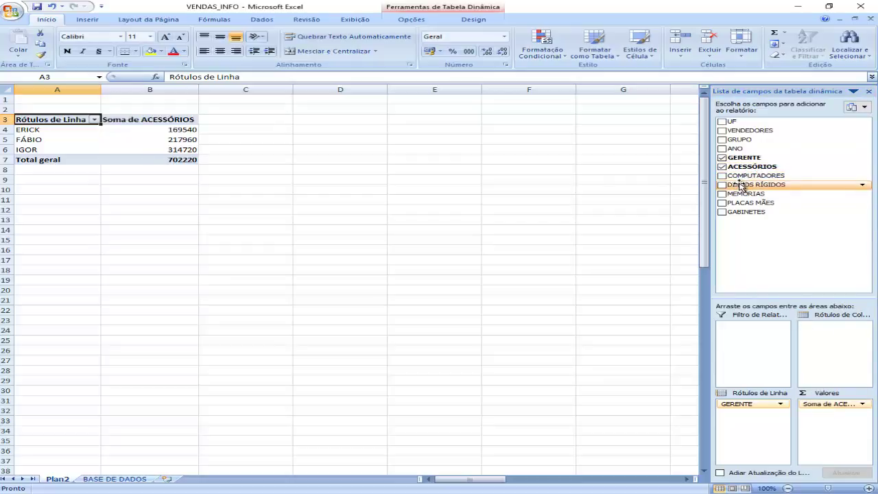
pyautogui.moveTo(742, 176); pyautogui.dragTo(831, 414)
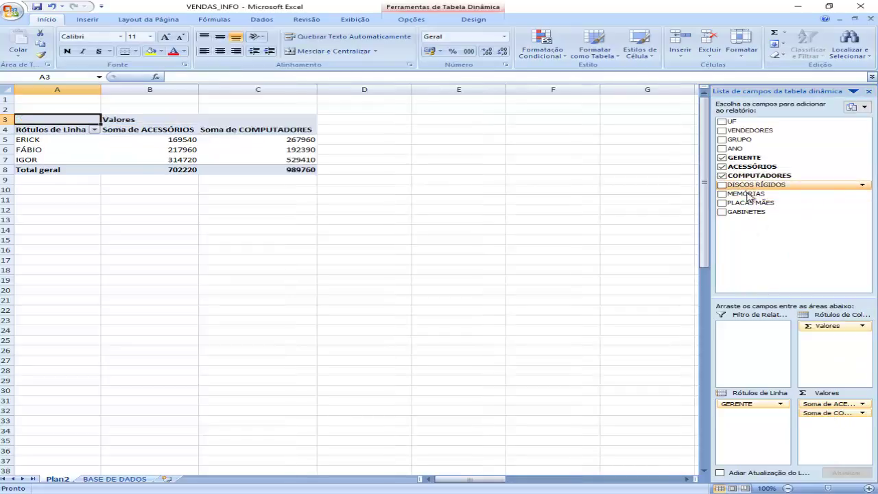
pyautogui.moveTo(748, 193); pyautogui.dragTo(806, 424)
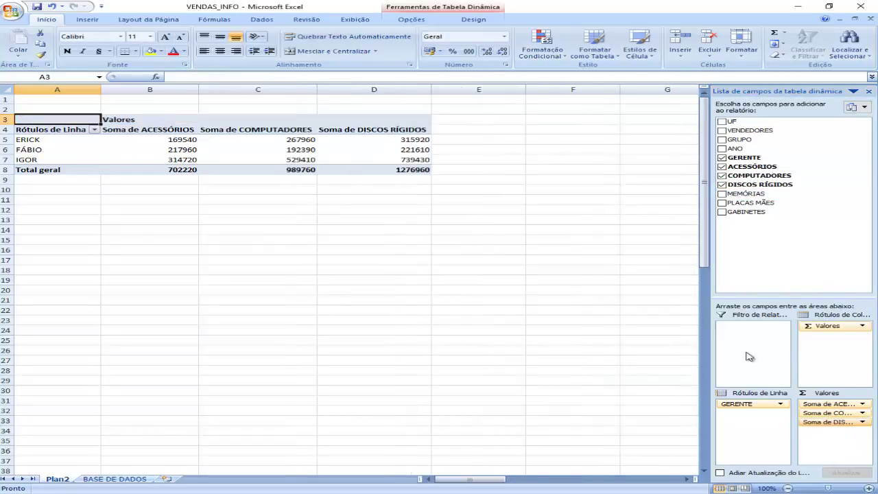
pyautogui.moveTo(746, 194); pyautogui.dragTo(828, 434)
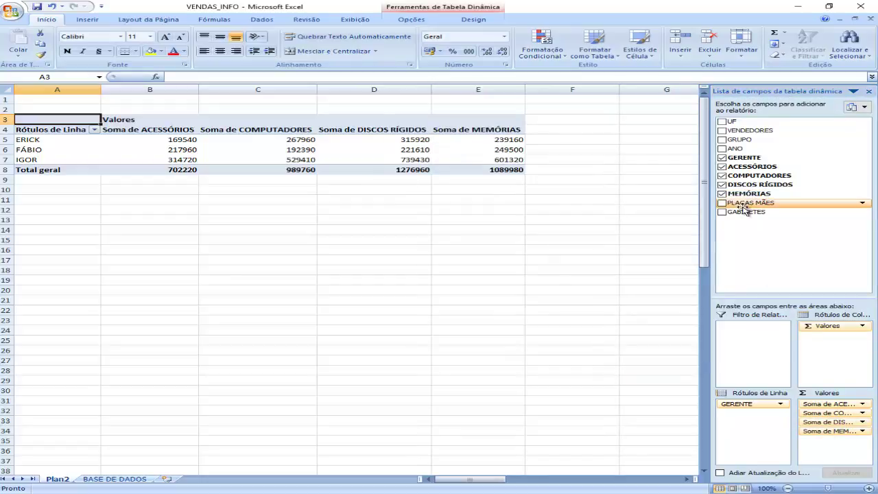
pyautogui.moveTo(748, 202); pyautogui.dragTo(830, 443)
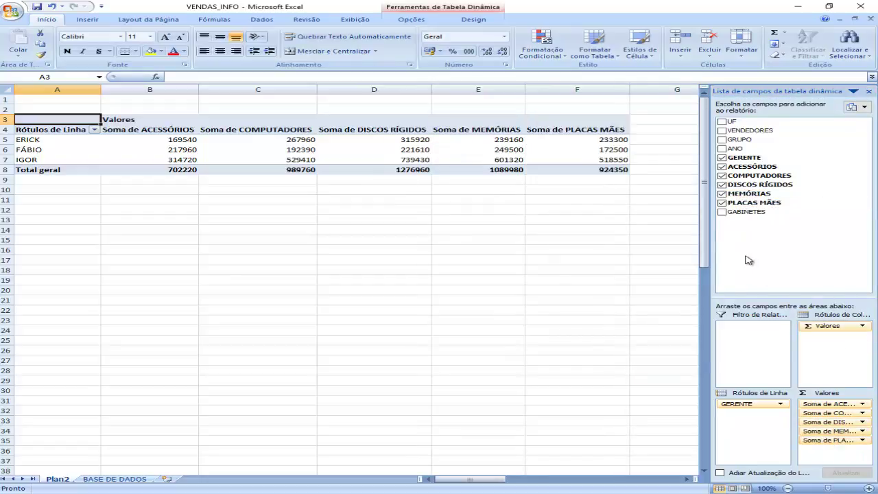
pyautogui.moveTo(745, 212); pyautogui.dragTo(831, 447)
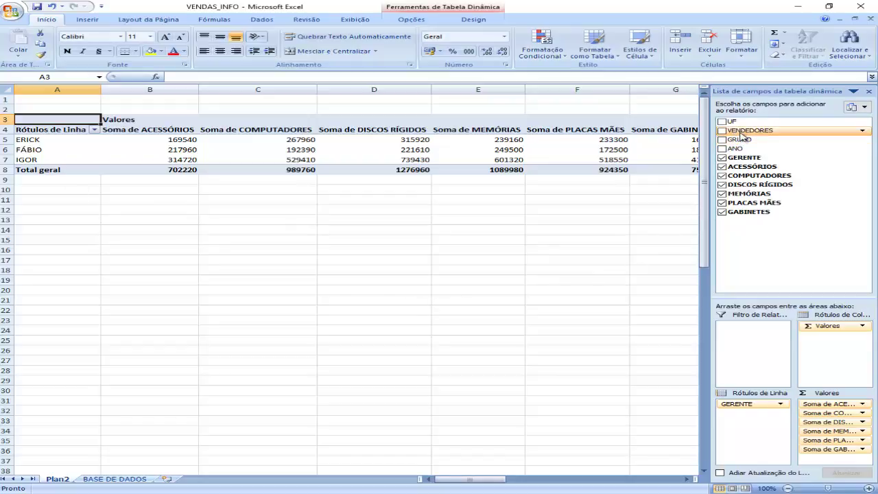
# Step: Add VENDEDORES below GERENTE in the row labels and compare the first manager's ACESSÓRIOS subtotal with the sum of that manager's sellers
pyautogui.moveTo(741, 135); pyautogui.dragTo(751, 414)
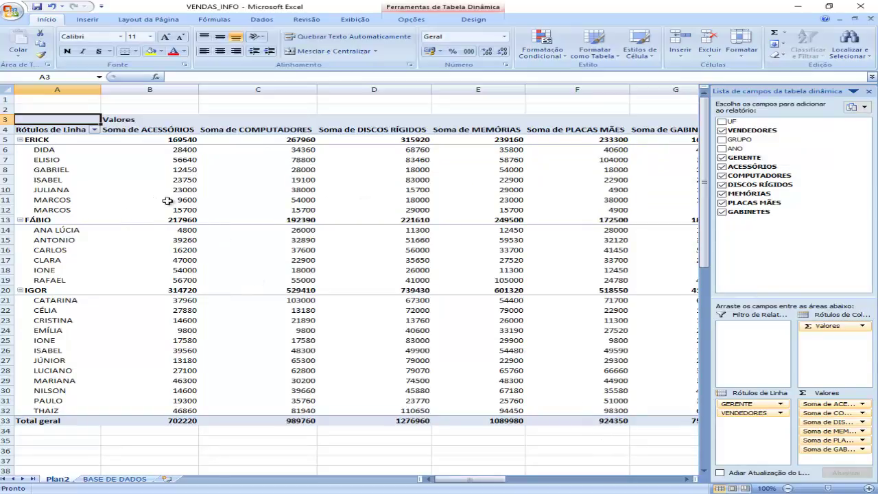
pyautogui.moveTo(181, 210); pyautogui.dragTo(184, 150)
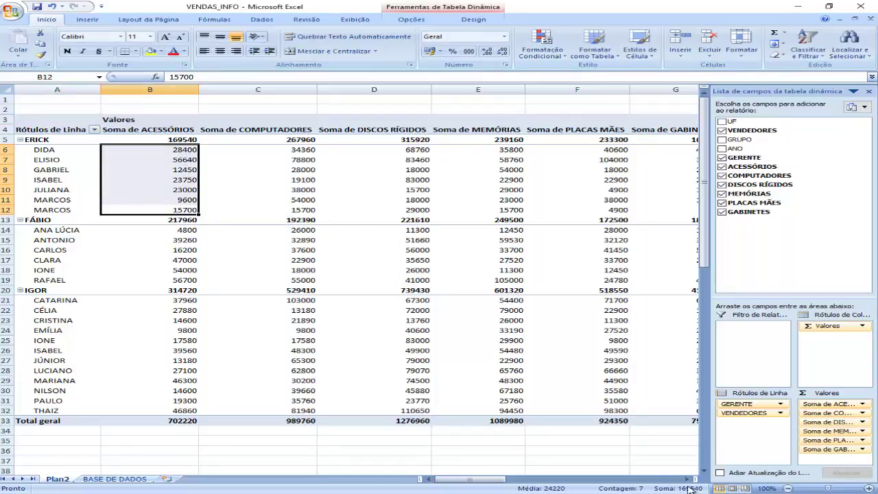
pyautogui.moveTo(177, 140)
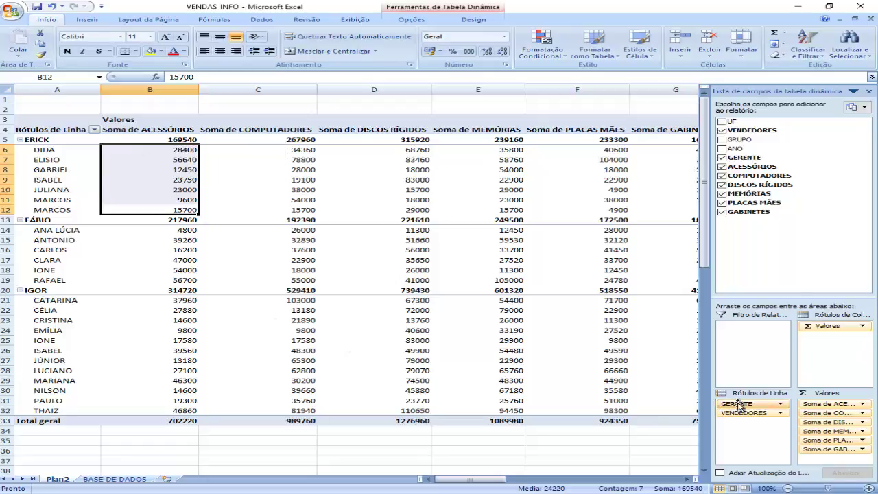
# Step: Clear the pivot table layout by removing the GERENTE and VENDEDORES row labels and all product value fields
pyautogui.moveTo(736, 404); pyautogui.dragTo(763, 237)
pyautogui.moveTo(832, 405); pyautogui.dragTo(755, 240)
pyautogui.moveTo(826, 404); pyautogui.dragTo(769, 237)
pyautogui.moveTo(836, 404); pyautogui.dragTo(762, 240)
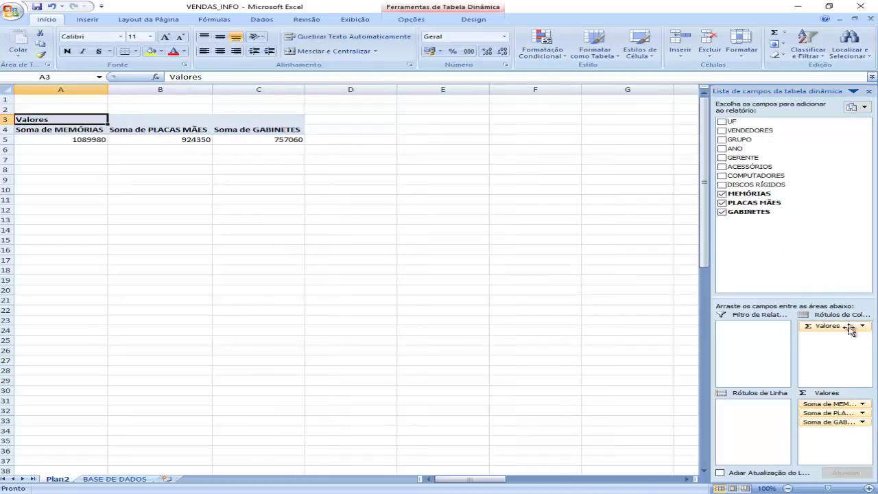
pyautogui.moveTo(835, 408); pyautogui.dragTo(762, 230)
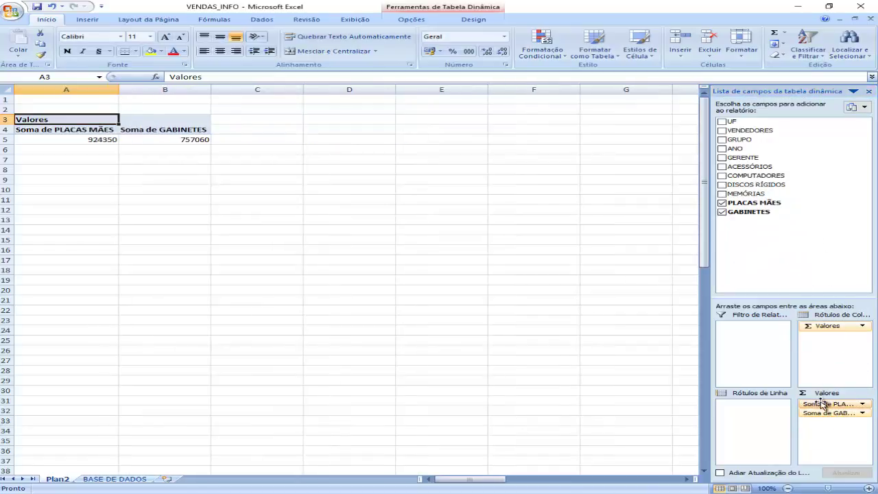
pyautogui.moveTo(820, 405); pyautogui.dragTo(763, 226)
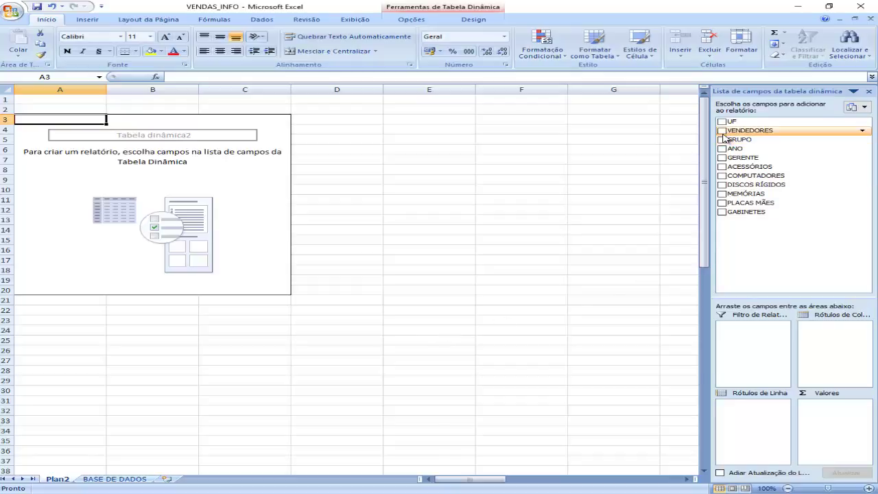
# Step: Break down PLACAS MÃES sales by seller and year, with VENDEDORES above ANO as row labels and PLACAS MÃES as the value
pyautogui.moveTo(729, 136); pyautogui.dragTo(745, 418)
pyautogui.moveTo(736, 148); pyautogui.dragTo(747, 415)
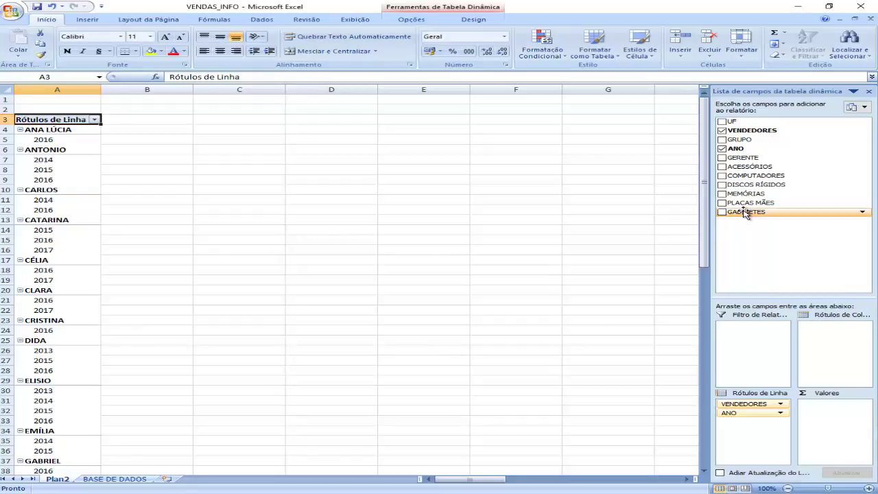
pyautogui.moveTo(750, 206); pyautogui.dragTo(831, 416)
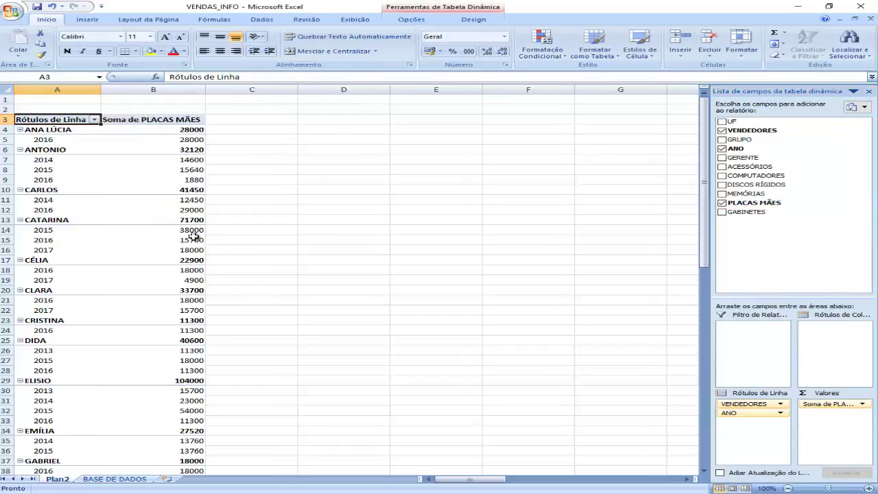
# Step: Change the calculation of the PLACAS MÃES value field to Média
pyautogui.click(863, 404)
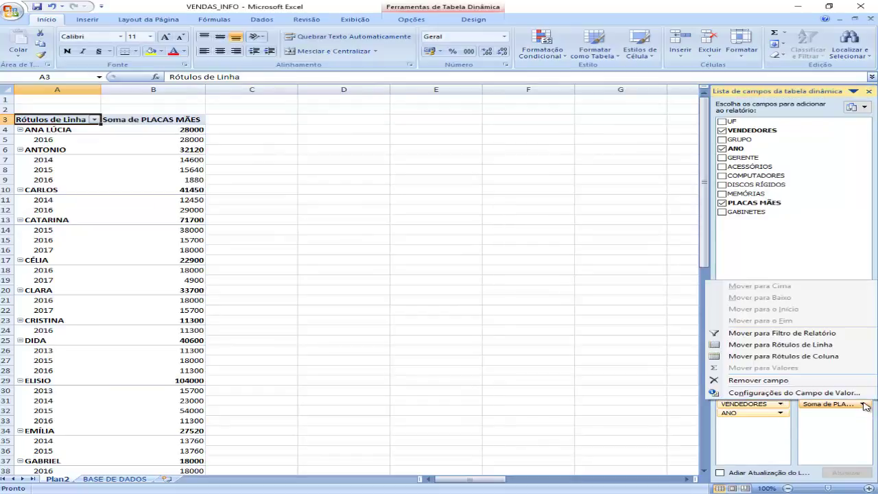
pyautogui.click(774, 398)
pyautogui.moveTo(173, 13); pyautogui.dragTo(500, 118)
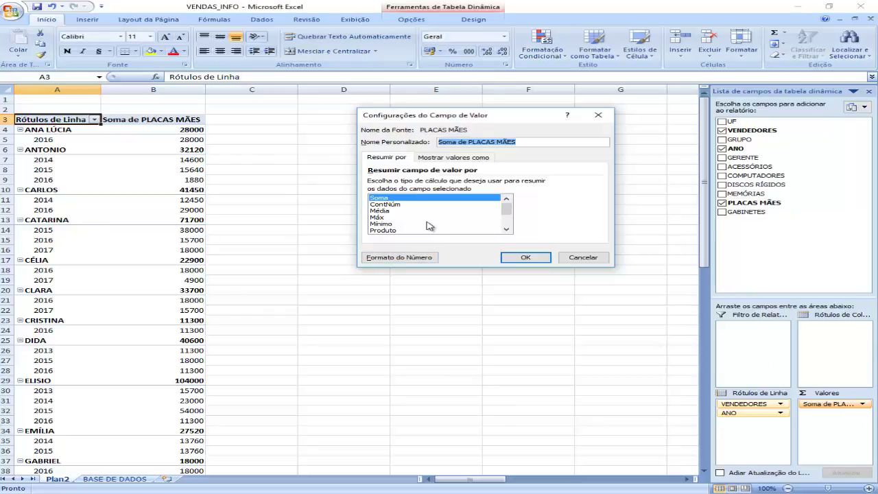
pyautogui.click(380, 216)
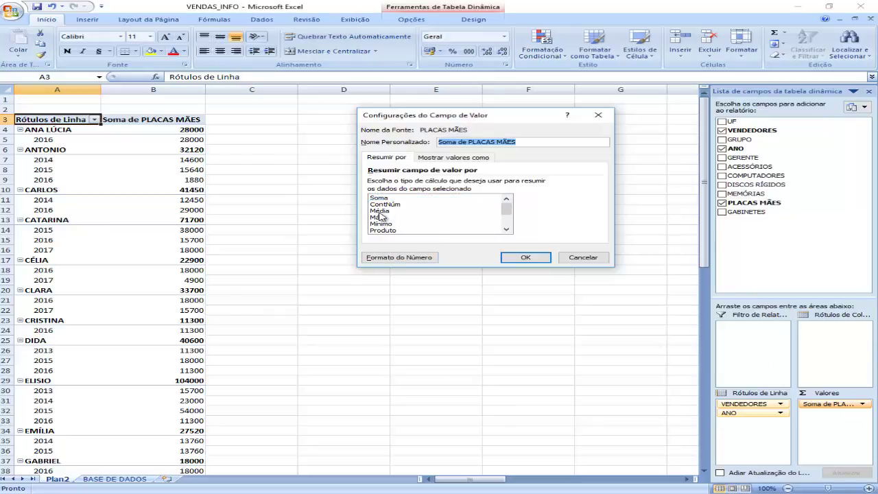
pyautogui.click(510, 257)
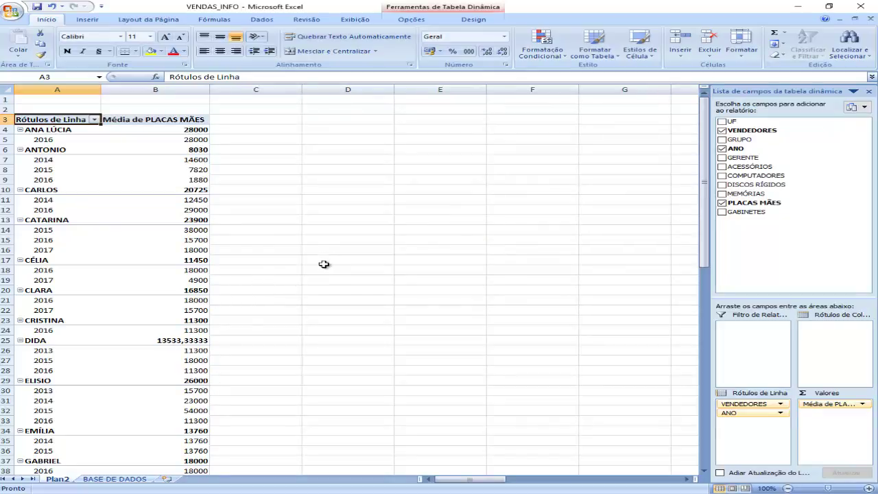
# Step: Set the PLACAS MÃES value field back to summarising by Soma
pyautogui.click(861, 404)
pyautogui.click(794, 392)
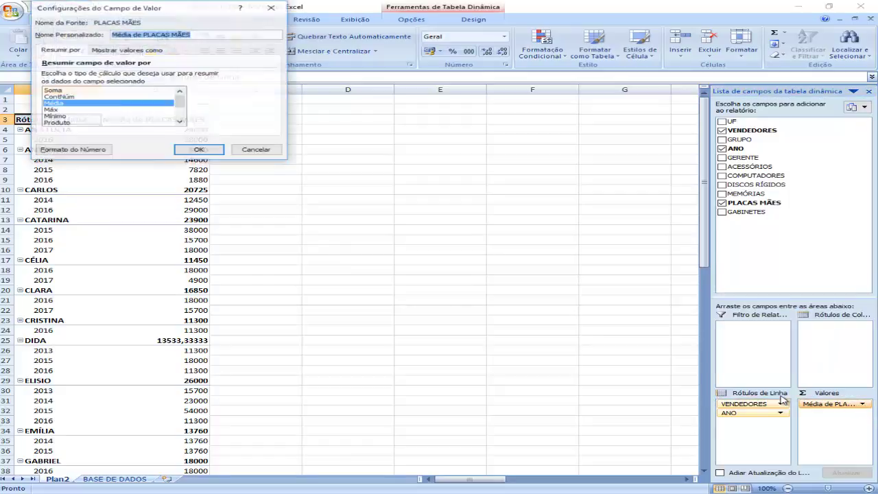
pyautogui.click(62, 94)
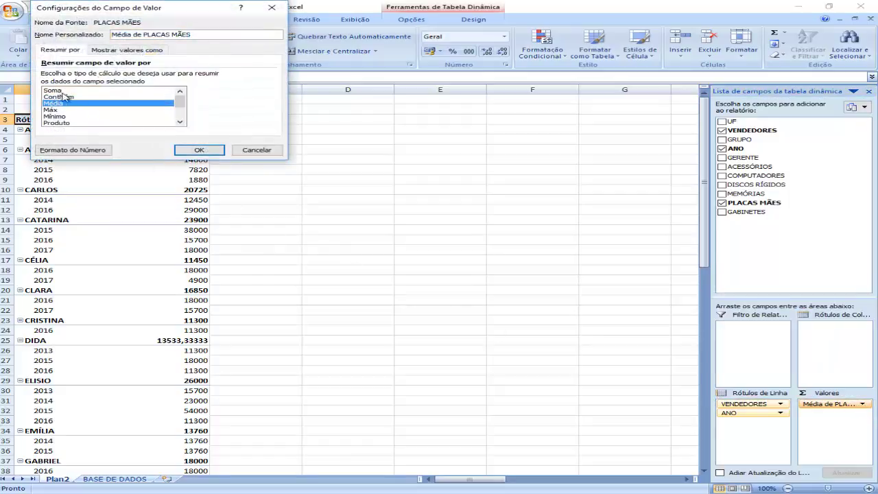
pyautogui.click(60, 90)
pyautogui.click(199, 150)
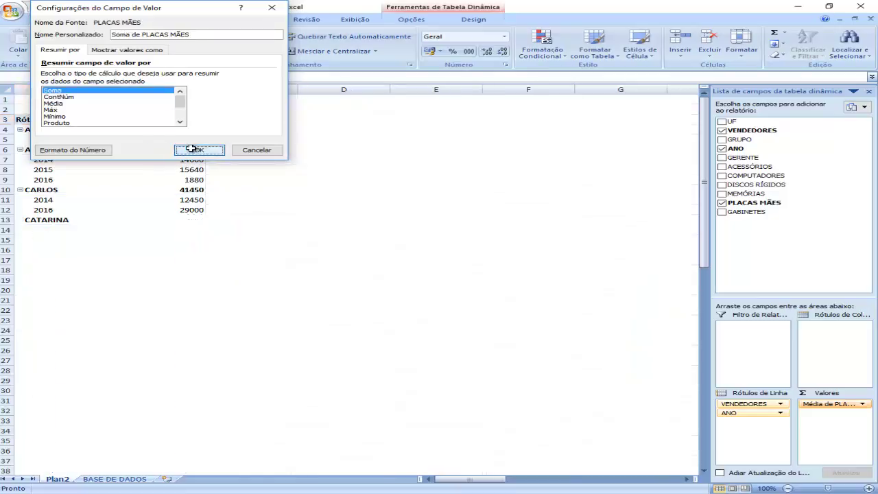